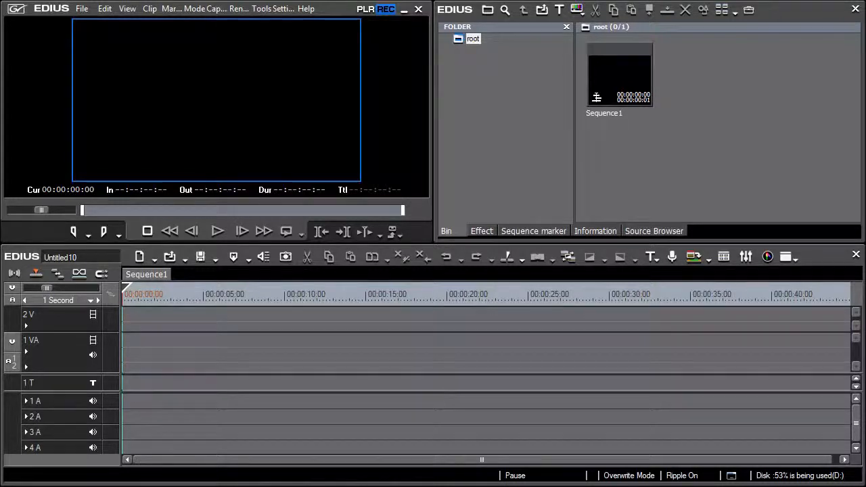
Open the system settings, compare the hardware device presets with the preview devices, and enable DeckLink 4K Extreme - Output as preview device
left_click_drag(434, 242, 540, 310)
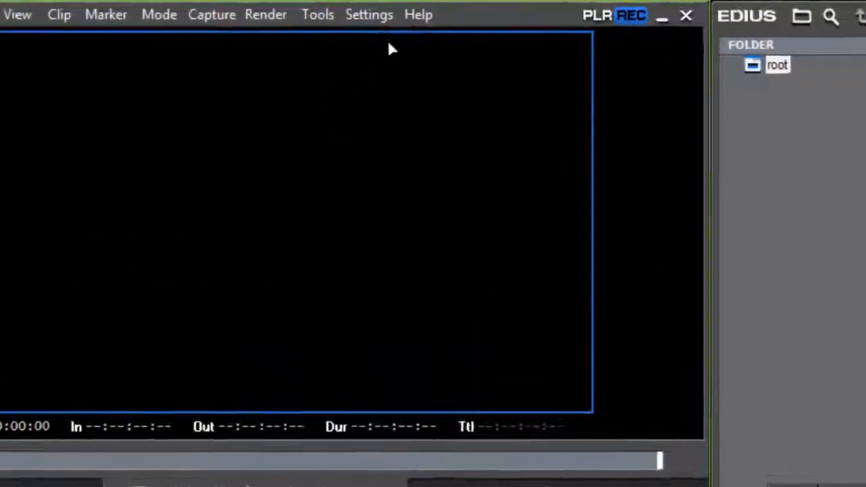
left_click(380, 19)
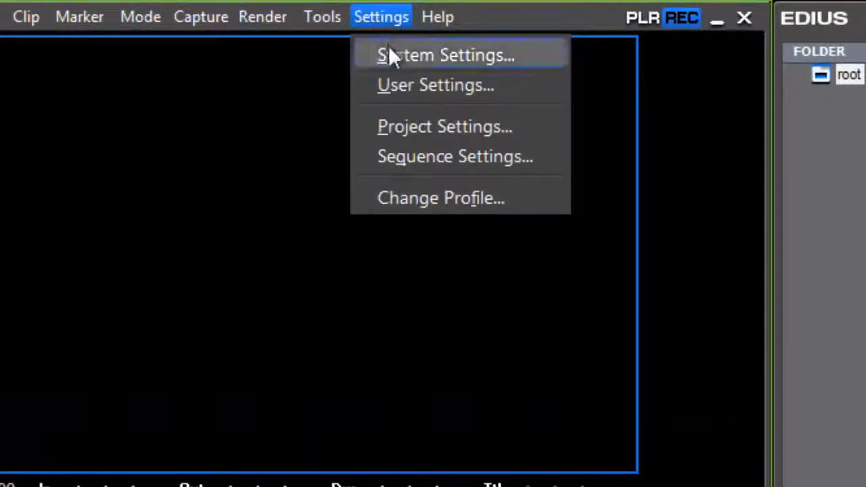
left_click(389, 52)
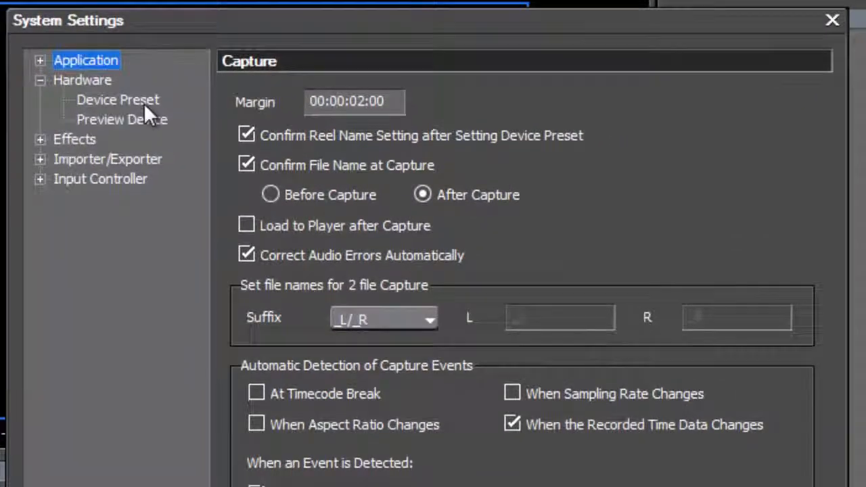
left_click(194, 122)
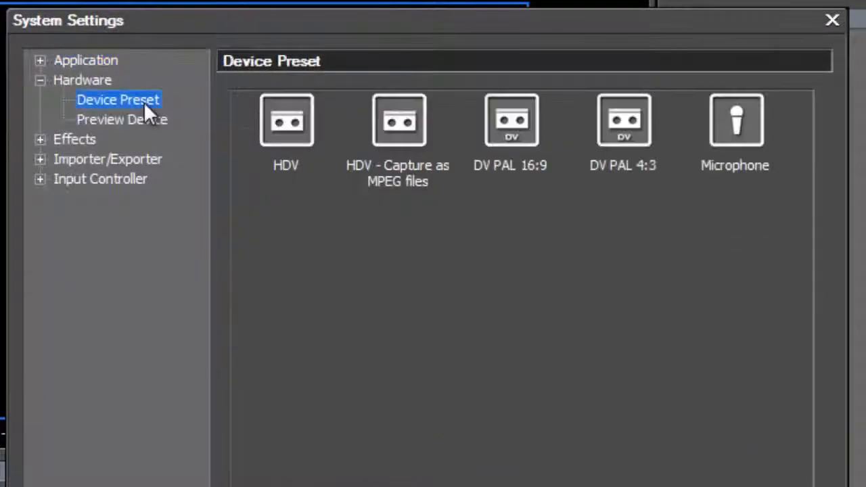
left_click(113, 122)
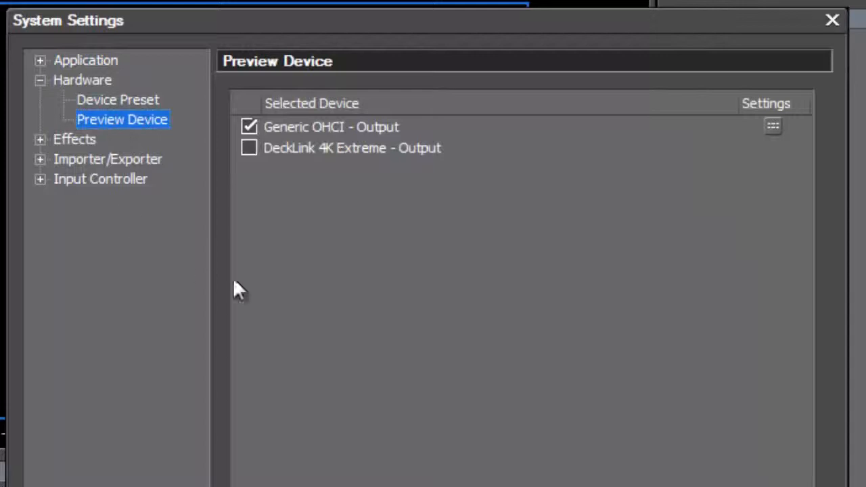
left_click(143, 98)
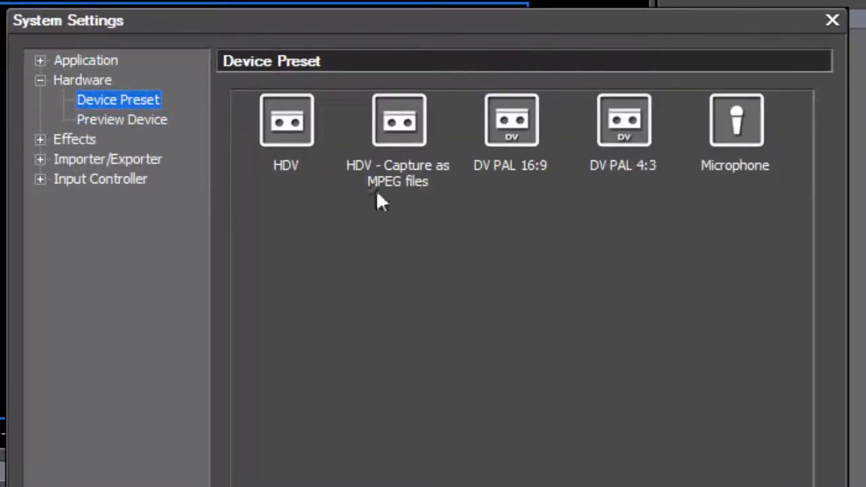
left_click(119, 121)
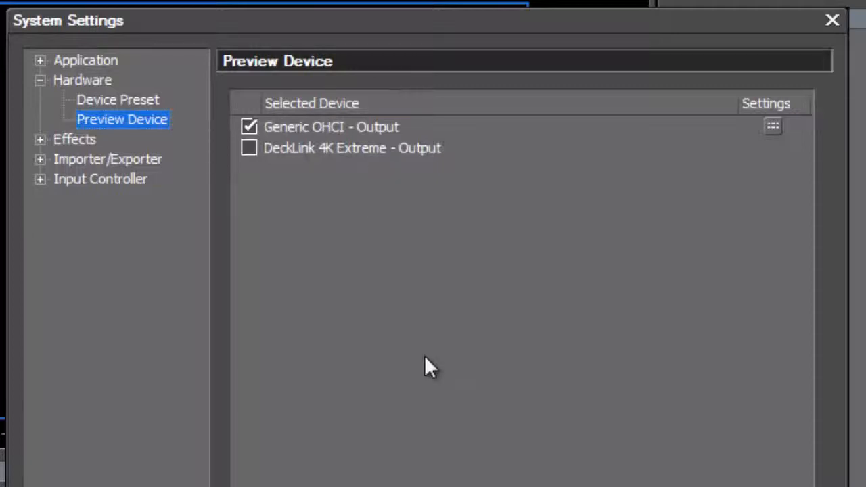
left_click(249, 147)
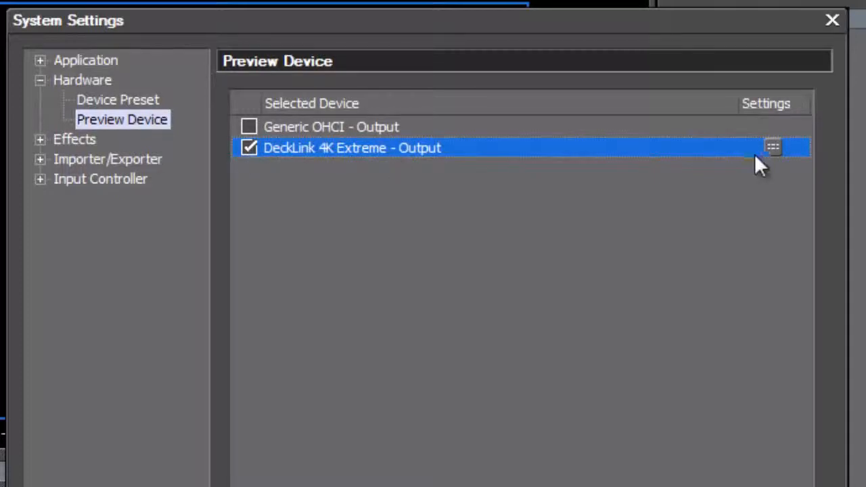
Examine the system and stereoscopic settings of the DeckLink 4K Extreme output, leaving them as they are
left_click(773, 147)
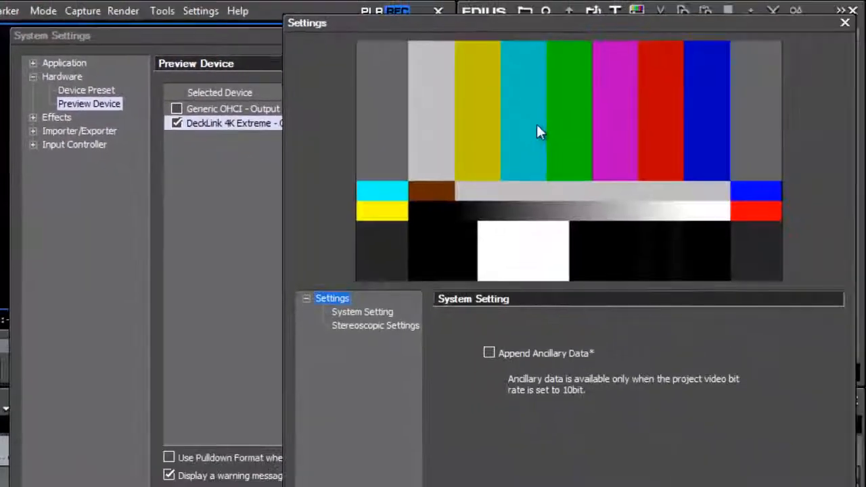
left_click_drag(437, 23, 325, 23)
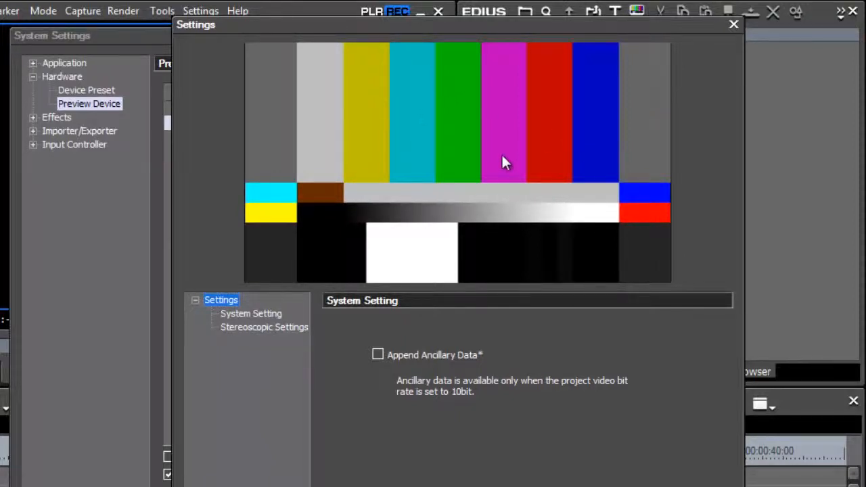
left_click_drag(431, 24, 480, 24)
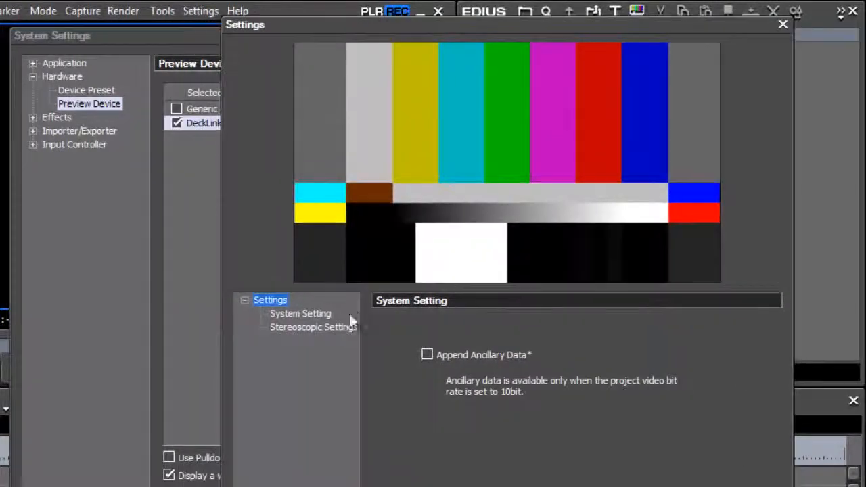
left_click(321, 314)
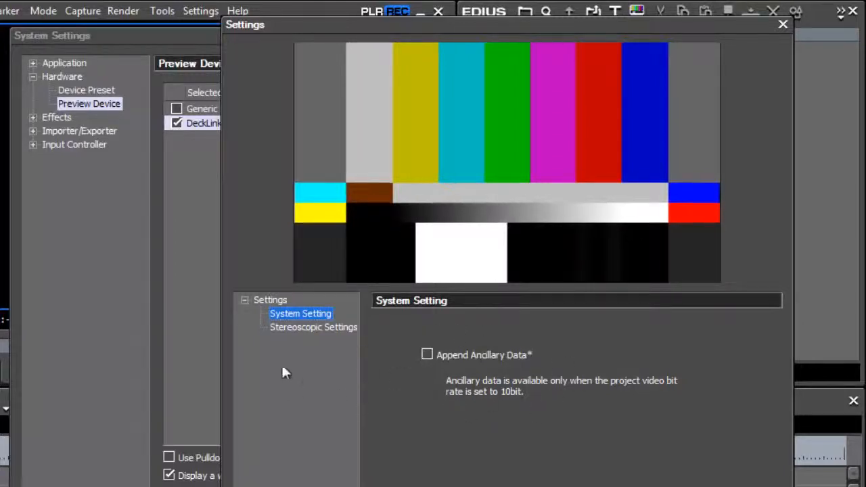
left_click(298, 328)
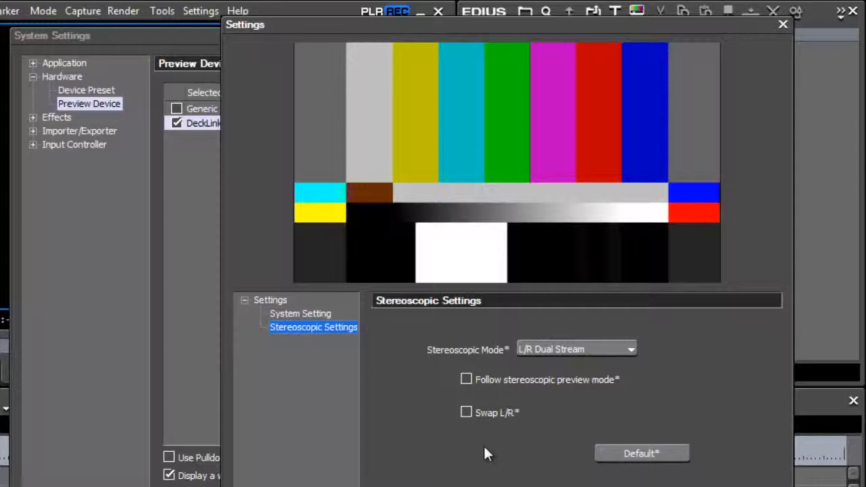
left_click(782, 24)
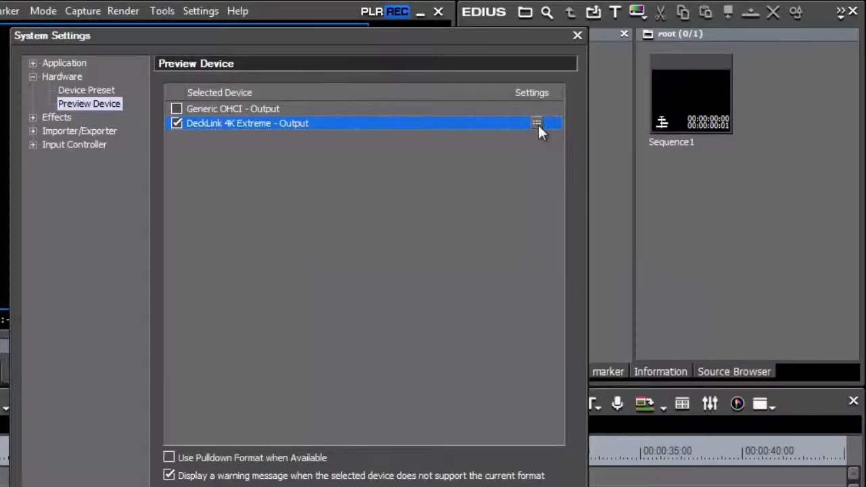
left_click(537, 123)
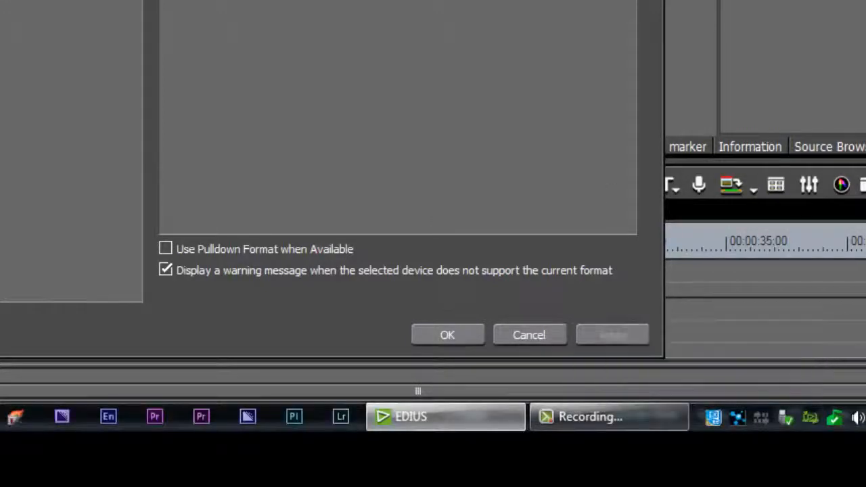
Select DeckLink 4K Extreme - Output as the preview device, with the pulldown format off and the unsupported-format warning on
left_click(166, 270)
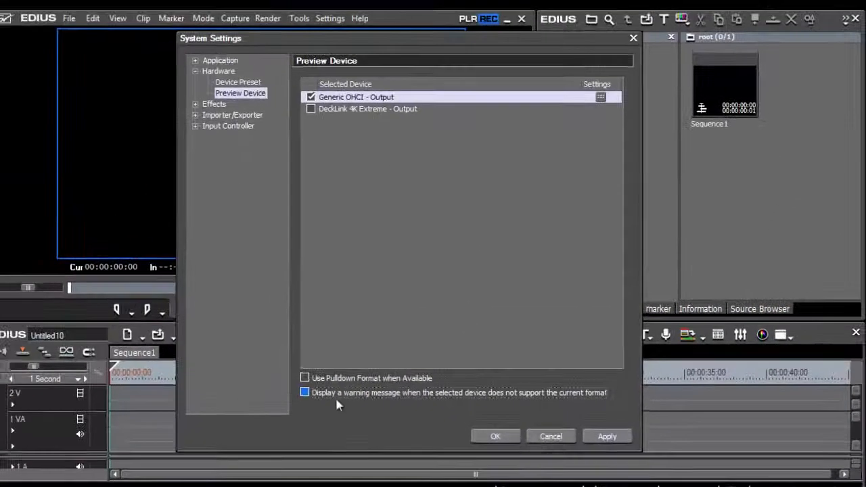
left_click(311, 397)
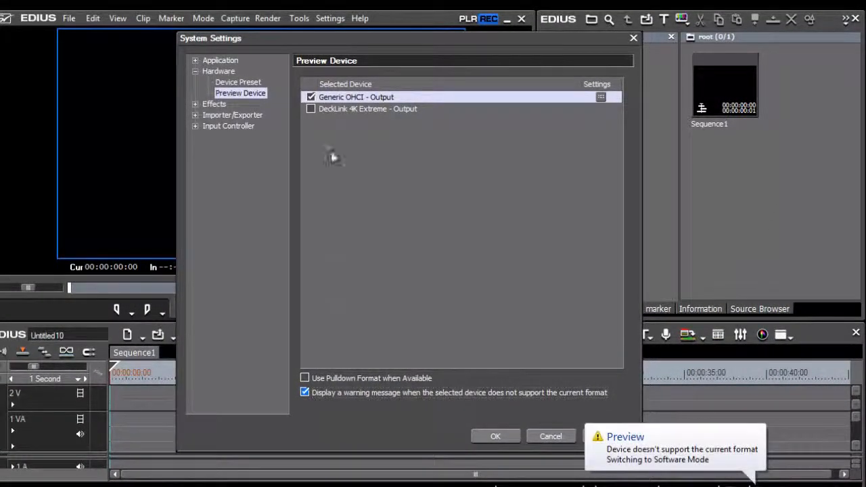
left_click(311, 109)
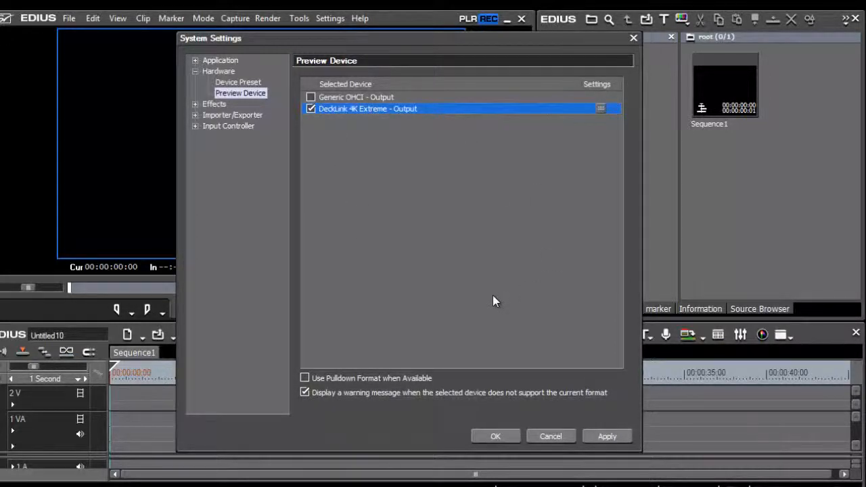
left_click(306, 378)
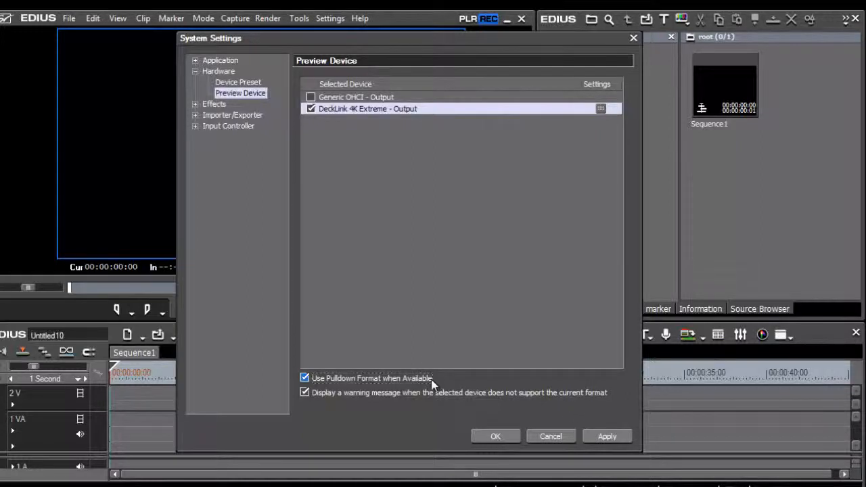
left_click(305, 378)
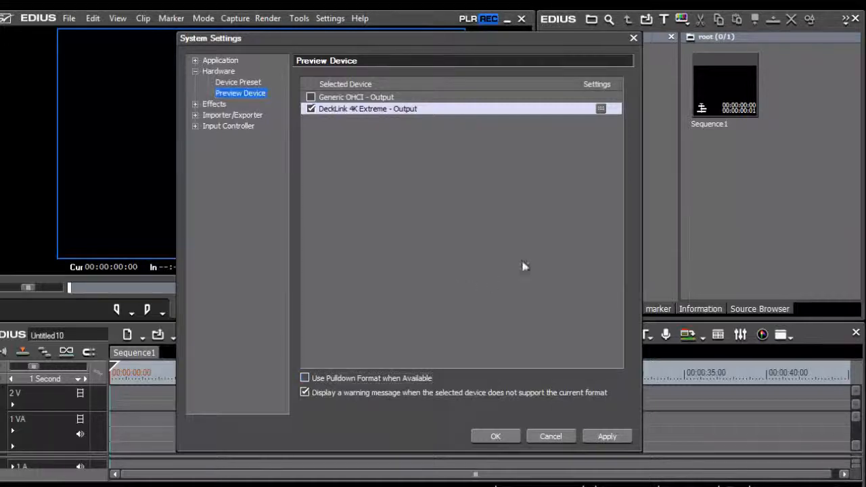
Check the DeckLink output's own settings once more and dismiss them without changes
left_click(601, 108)
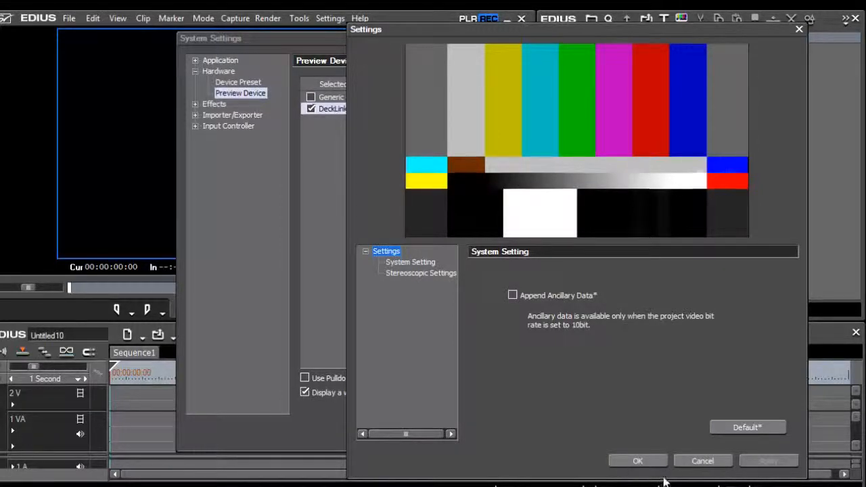
left_click(680, 461)
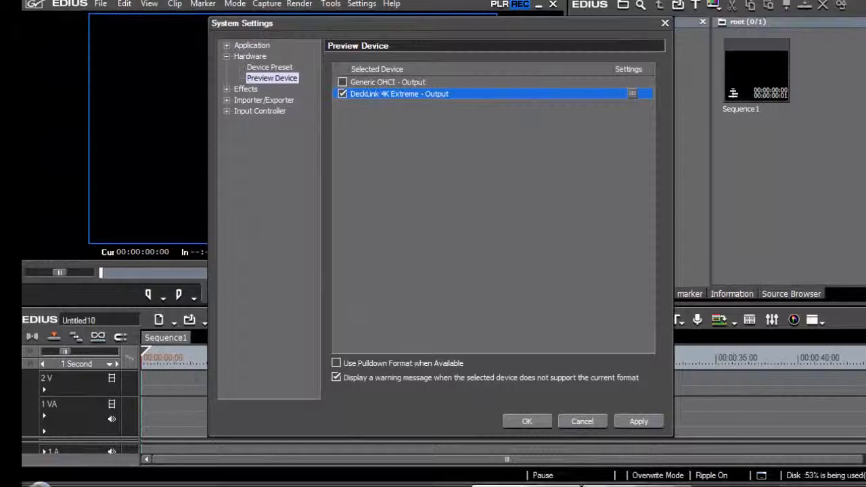
Open the Windows Control Panel, view it as small icons, and launch the Blackmagic Design Control Panel
left_click(39, 477)
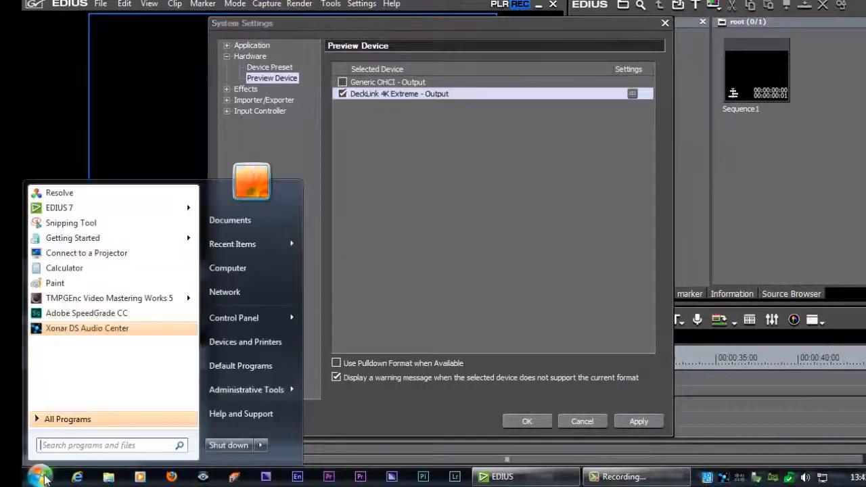
left_click(254, 322)
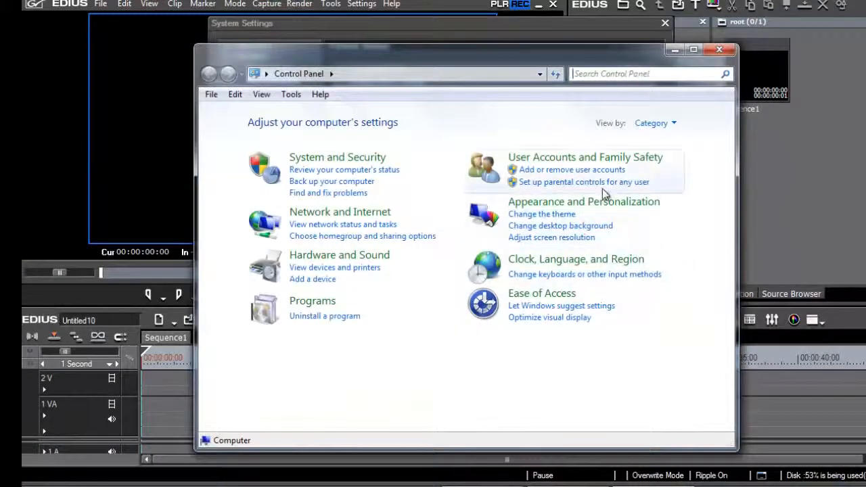
left_click(662, 125)
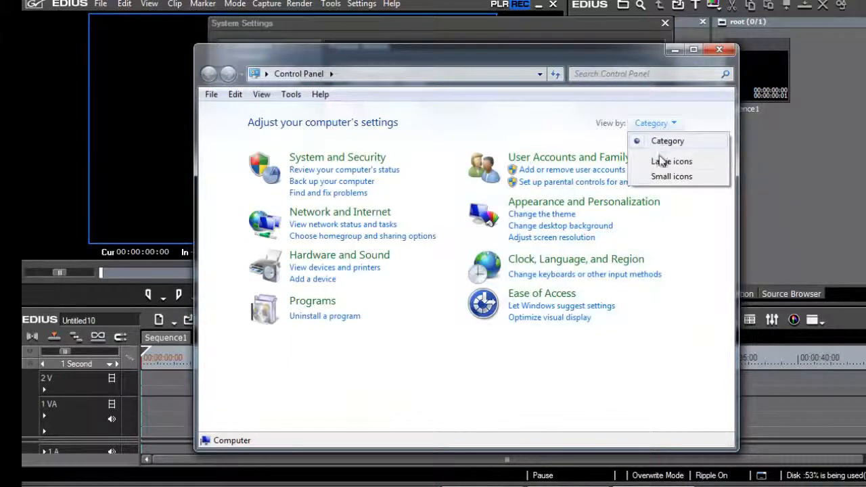
left_click(661, 176)
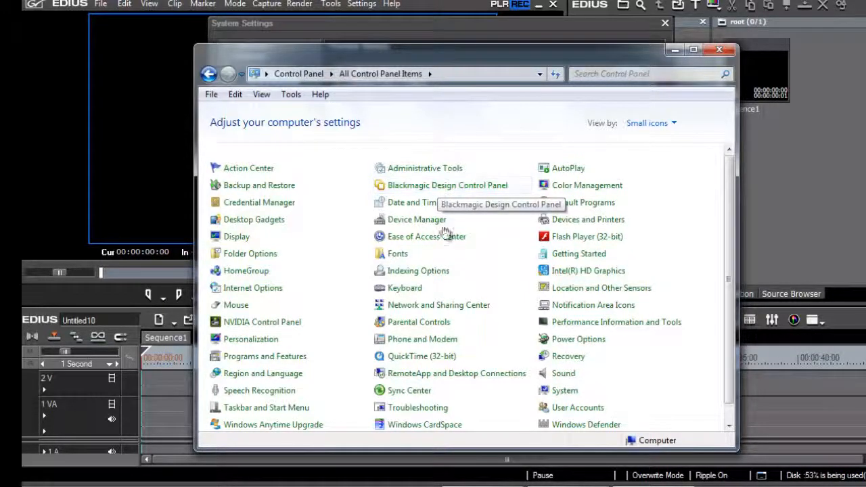
left_click(463, 191)
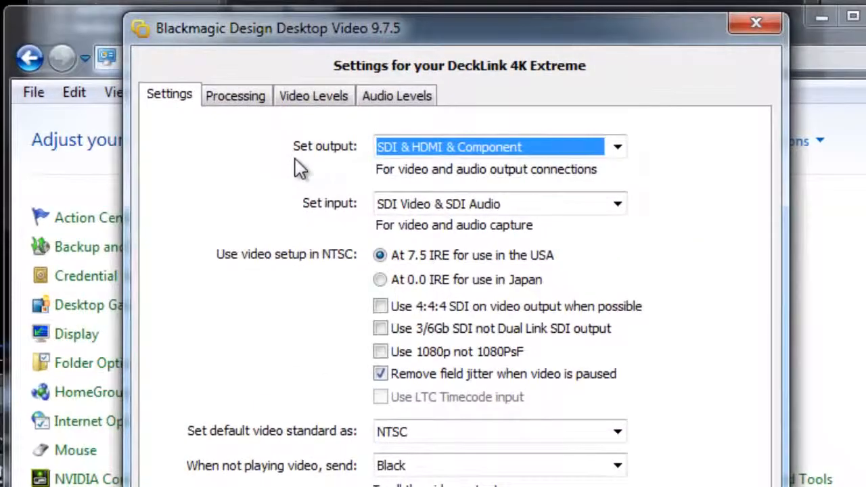
Examine the video and audio output connection options for the DeckLink 4K Extreme, keeping SDI & HDMI & Component
left_click(618, 149)
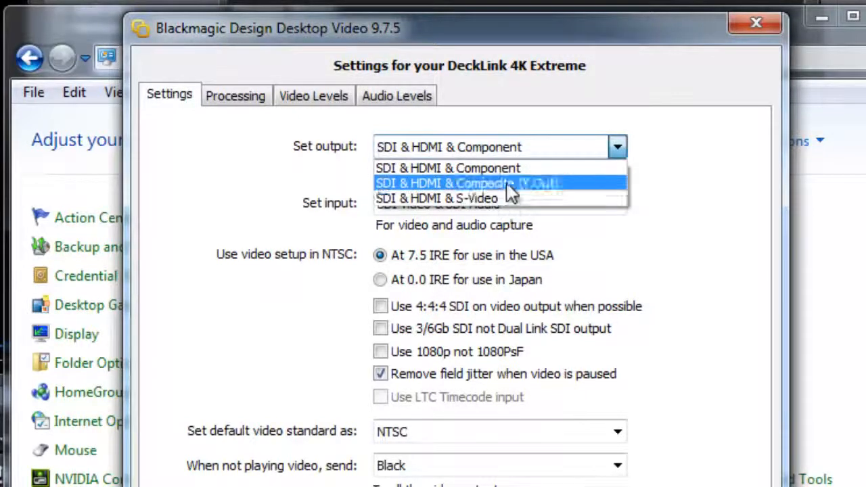
left_click(479, 126)
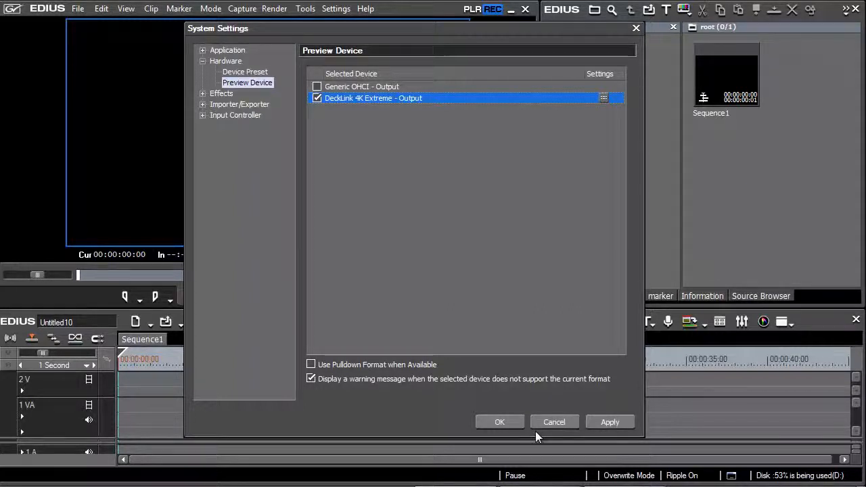
Reopen the Blackmagic Design Control Panel from the Windows Control Panel, pin it to the taskbar and close its window
left_click(636, 477)
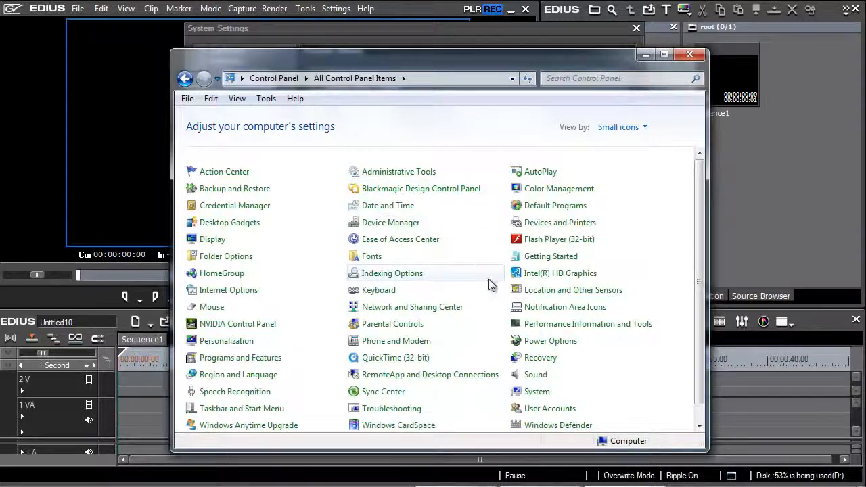
right_click(386, 194)
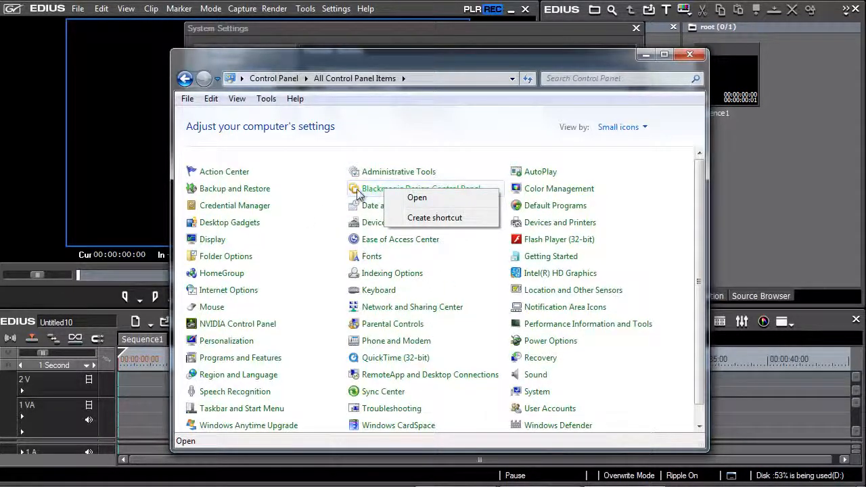
left_click(358, 192)
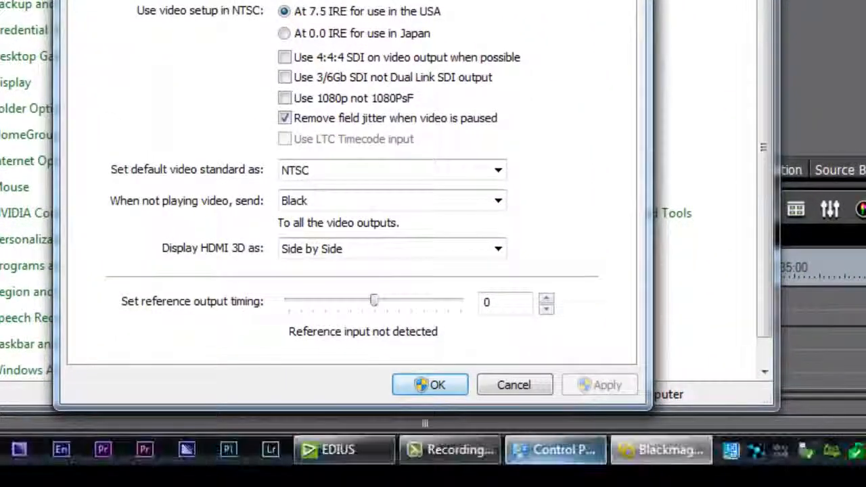
mouse_move(555, 451)
mouse_move(671, 454)
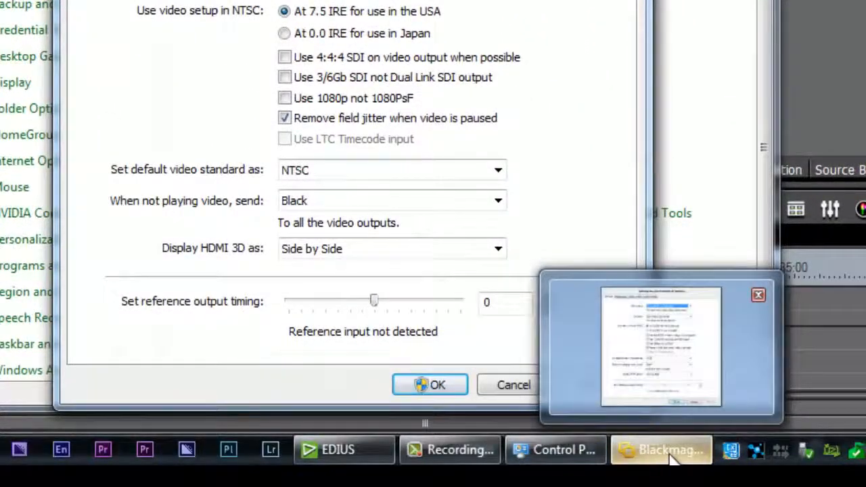
right_click(670, 455)
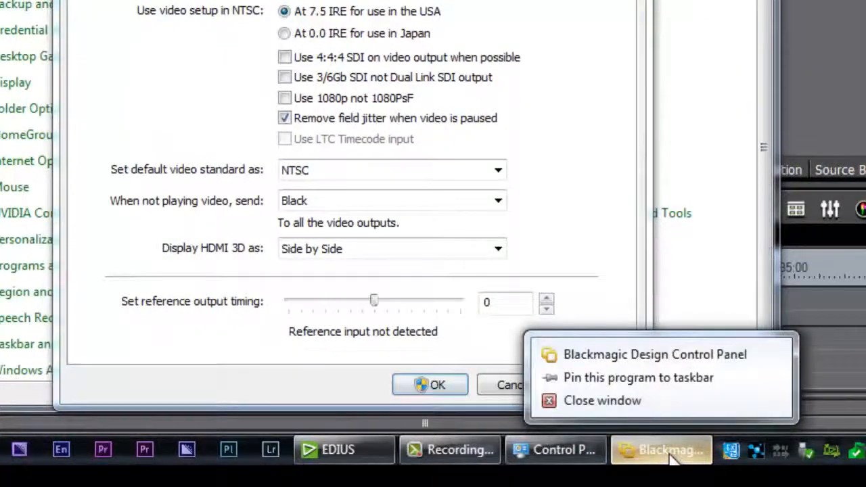
left_click(673, 396)
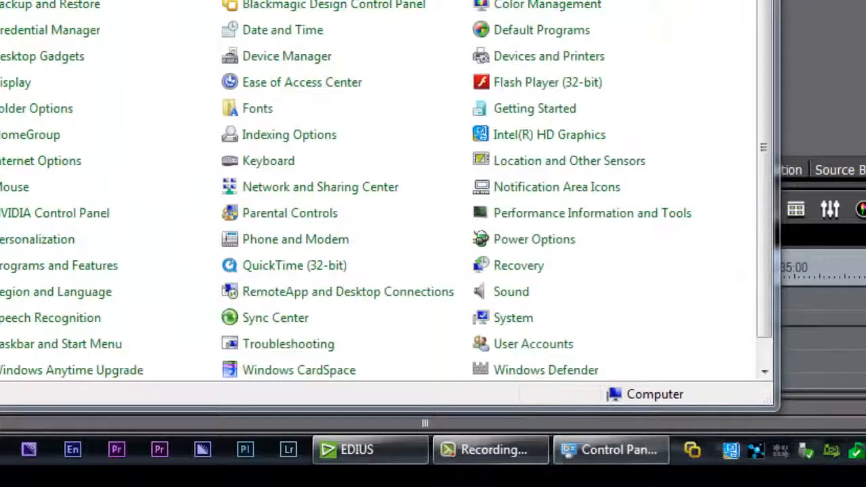
Try the pinned Blackmagic Design Control Panel shortcut twice, cancelling the settings window each time
left_click(693, 450)
left_click(550, 387)
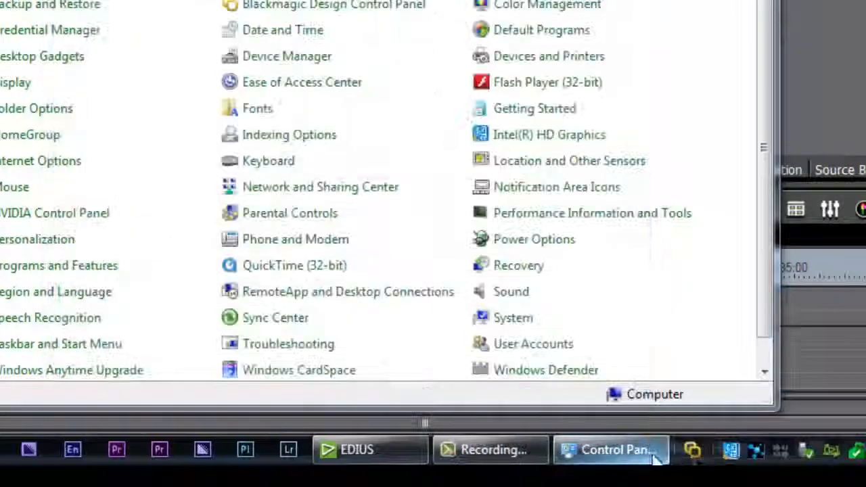
left_click(692, 450)
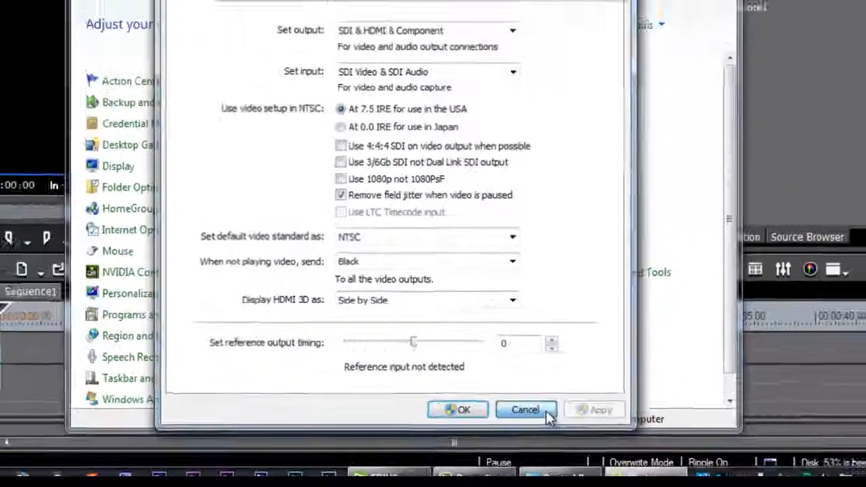
left_click(549, 391)
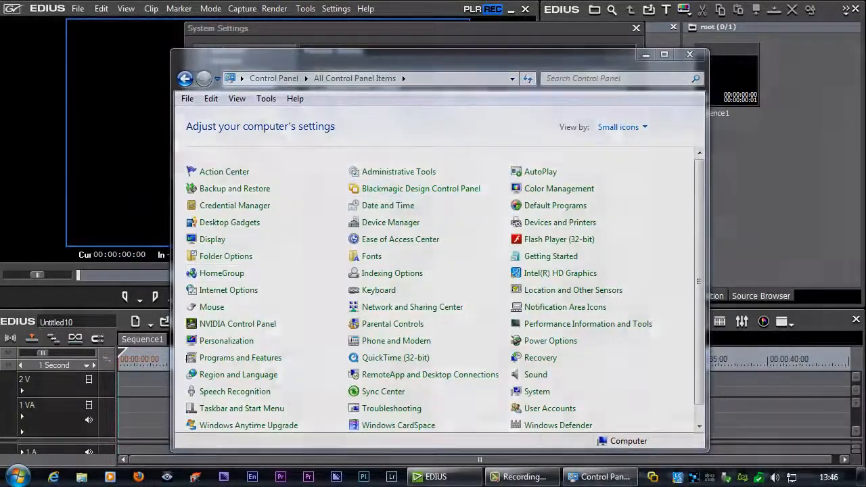